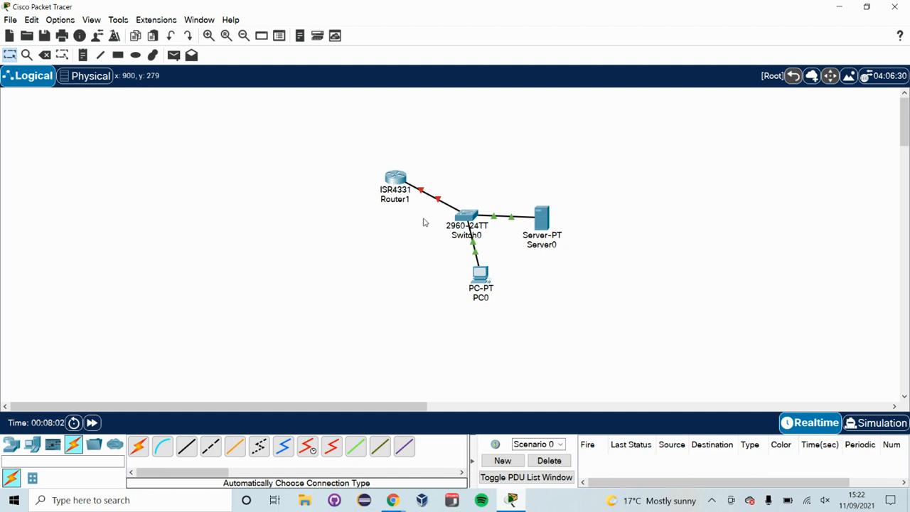
Open Router1's command line and decline the initial configuration dialog.
{"action": "left_click", "coordinate": [396, 181]}
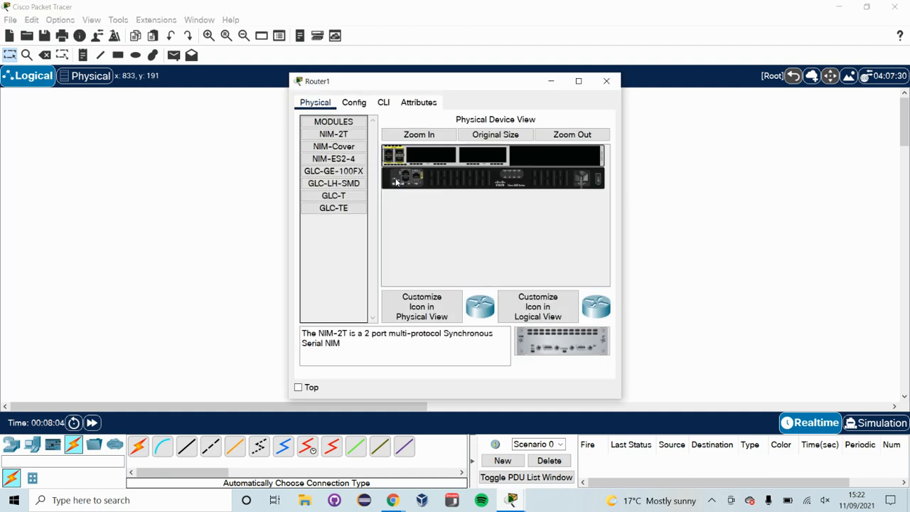
{"action": "left_click", "coordinate": [384, 104]}
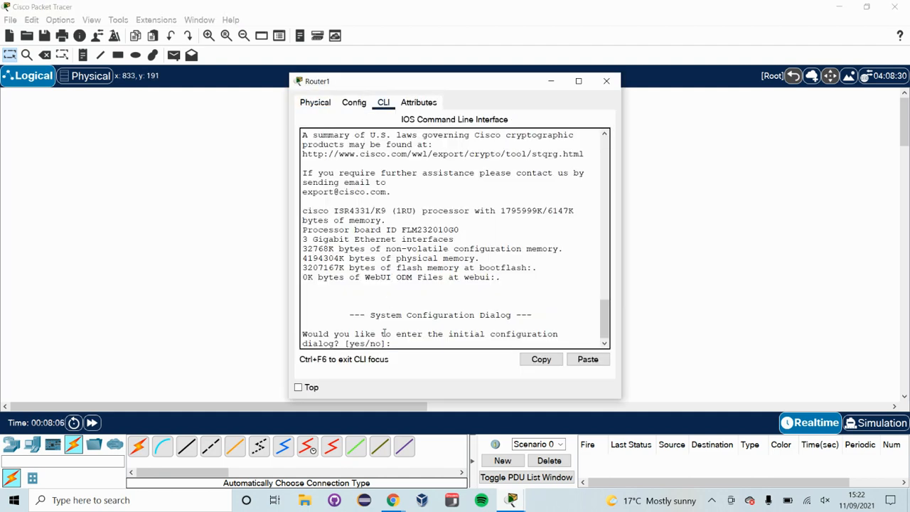
{"action": "type", "text": "no"}
{"action": "key", "text": "Return"}
{"action": "key", "text": "Return"}
Enter privileged mode with enable, then global configuration mode with configure terminal.
{"action": "type", "text": "enable"}
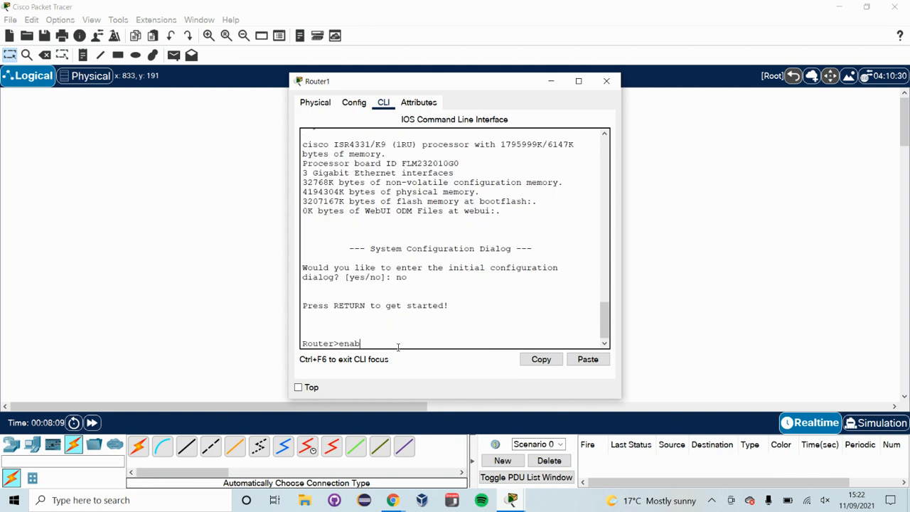
{"action": "key", "text": "Return"}
{"action": "type", "text": "conf"}
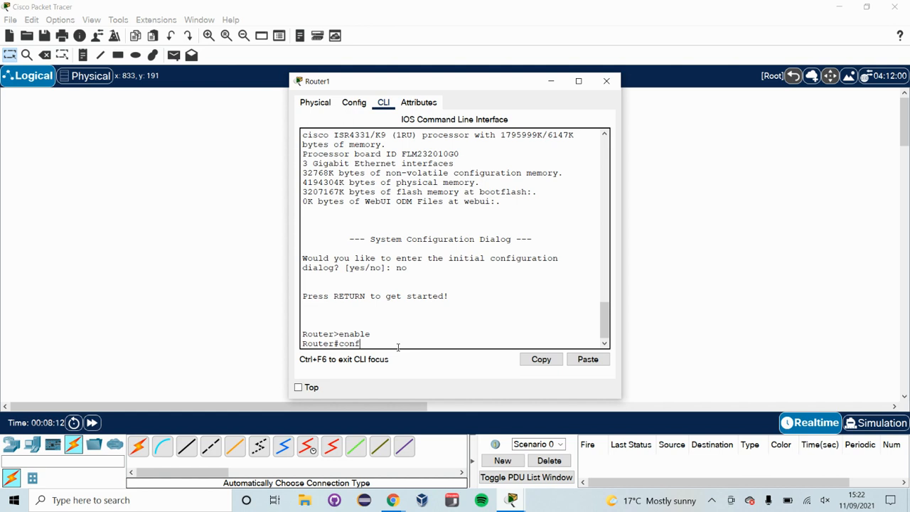
{"action": "key", "text": "Tab"}
{"action": "type", "text": "ter"}
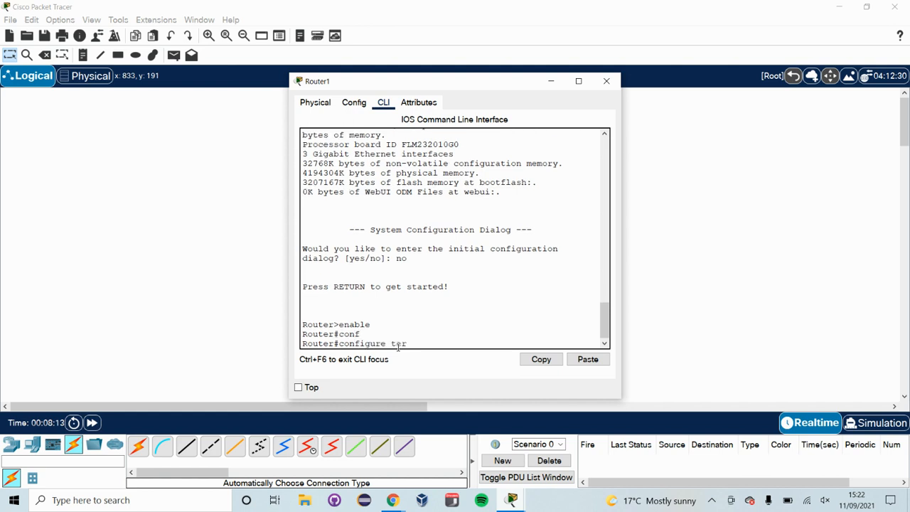
{"action": "key", "text": "Tab"}
{"action": "key", "text": "Return"}
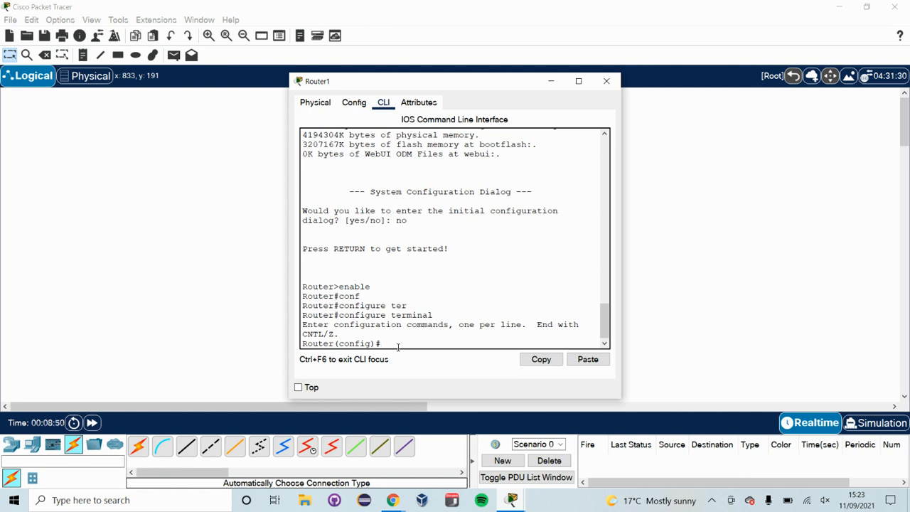
Enter interface configuration for gigabitEthernet0/0/0.
{"action": "type", "text": "interface"}
{"action": "type", "text": " g"}
{"action": "key", "text": "Tab"}
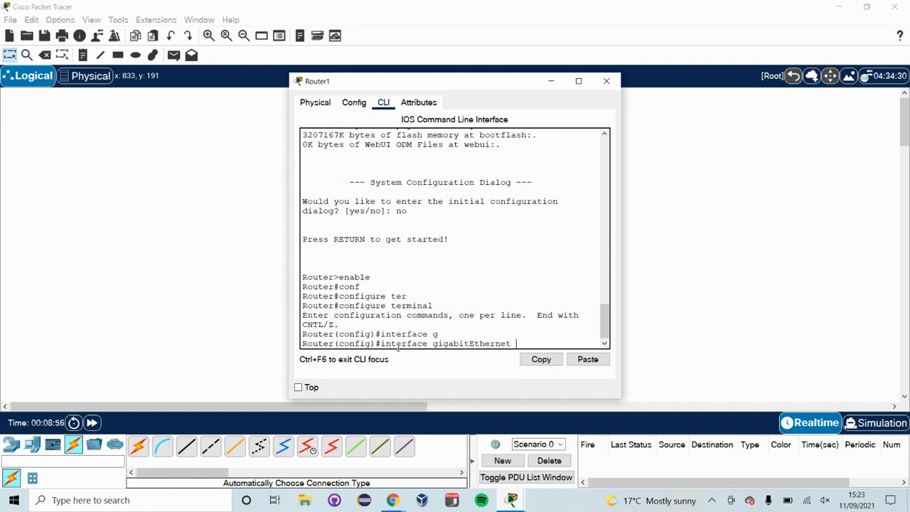
{"action": "type", "text": "0/0/0"}
{"action": "key", "text": "Return"}
{"action": "key", "text": "Return"}
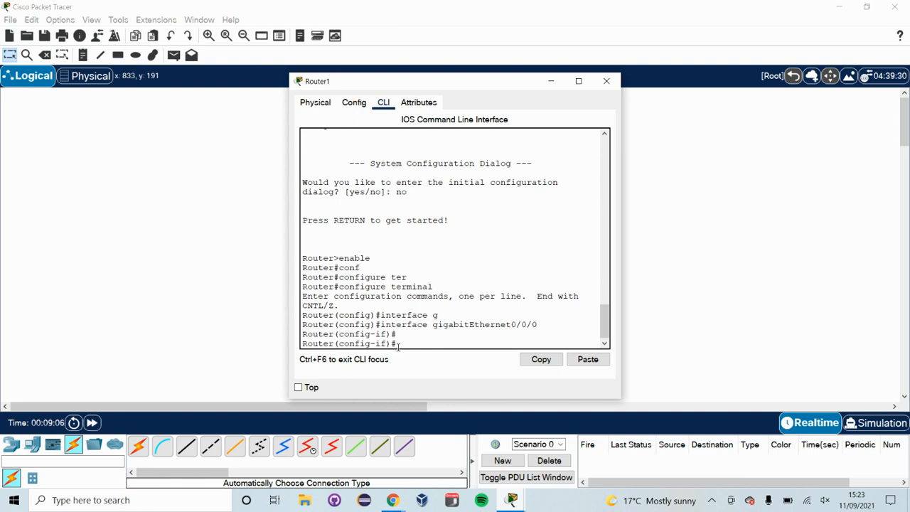
Assign the interface IP address 192.168.2.1 with subnet mask 255.255.255.0.
{"action": "type", "text": "ip address 192"}
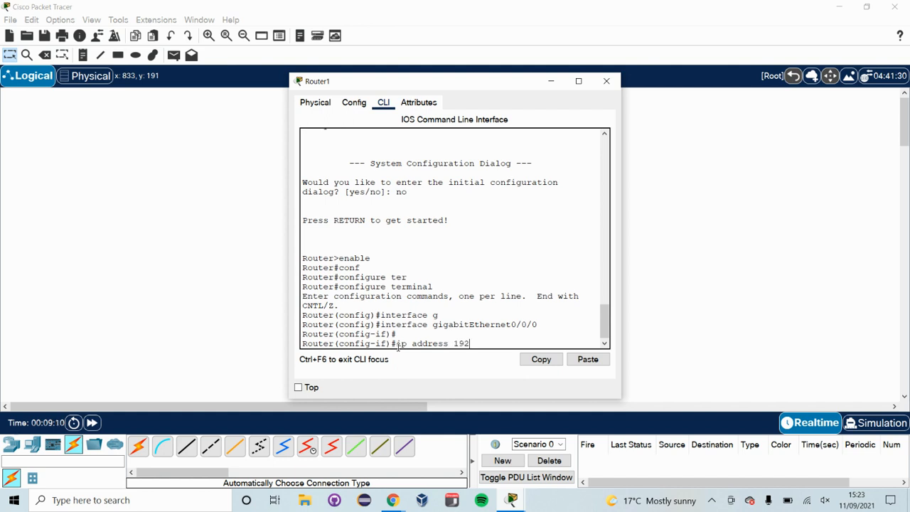
{"action": "type", "text": ".168.2.1 255.255.255.0"}
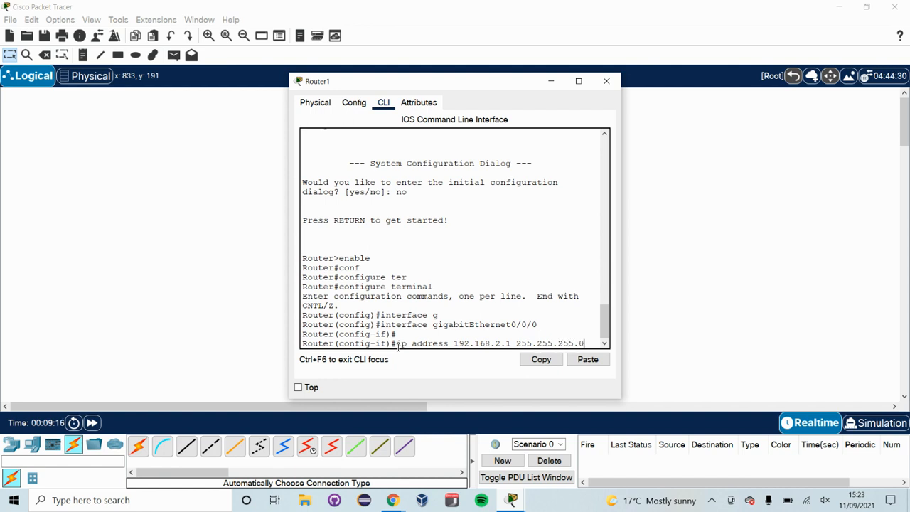
{"action": "key", "text": "Return"}
{"action": "key", "text": "Return"}
Enable the interface with the no shutdown command.
{"action": "type", "text": "no sh"}
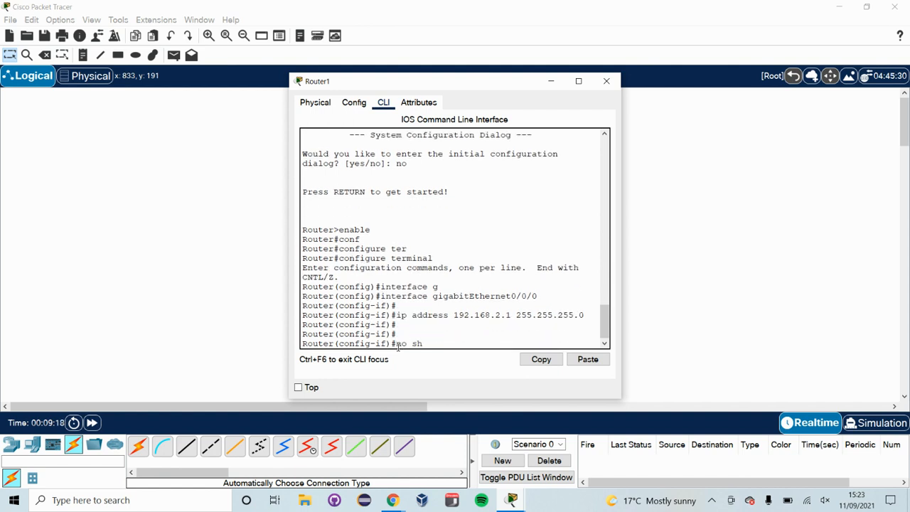
{"action": "type", "text": "i"}
{"action": "type", "text": "utdown"}
{"action": "key", "text": "Return"}
Exit interface configuration and close the Router1 window.
{"action": "key", "text": "Return"}
{"action": "key", "text": "Return"}
{"action": "key", "text": "Return"}
{"action": "key", "text": "Return"}
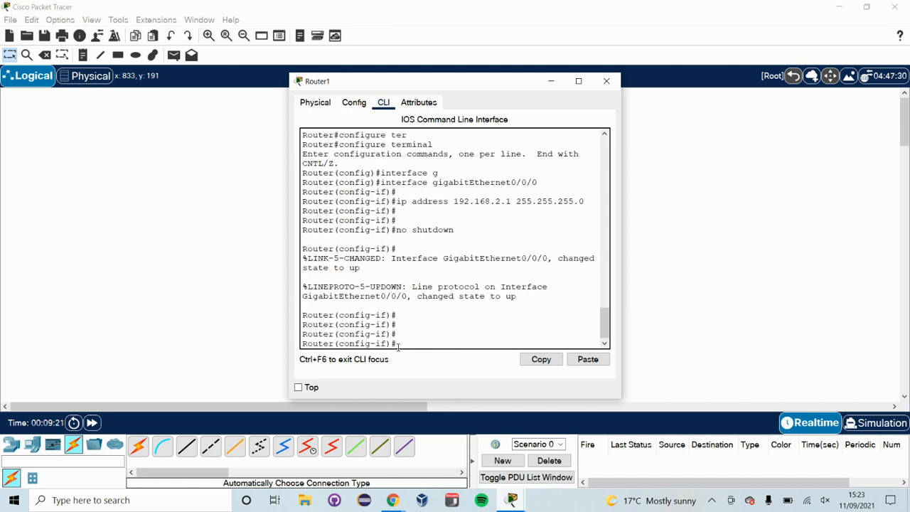
{"action": "type", "text": "exit"}
{"action": "key", "text": "Return"}
{"action": "key", "text": "Return"}
{"action": "key", "text": "Return"}
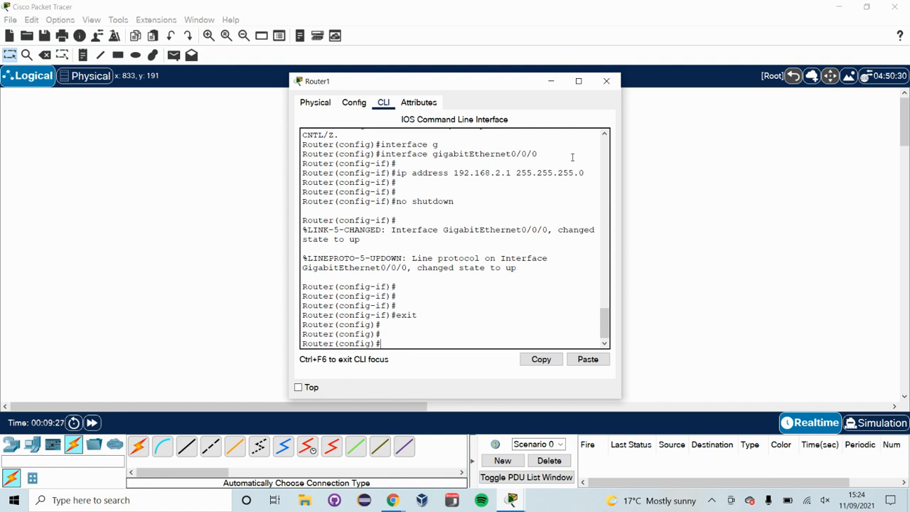
{"action": "left_click", "coordinate": [604, 87]}
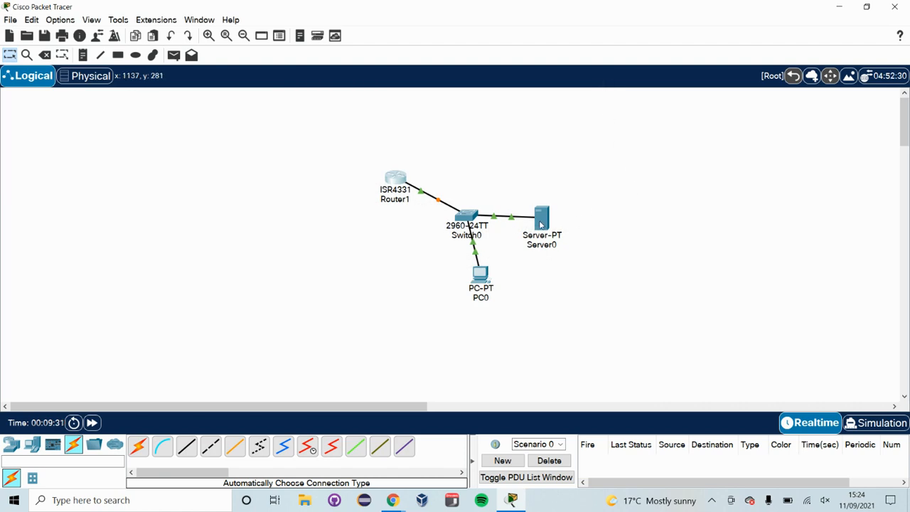
Give Server0 a static IPv4 address of 192.168.2.2 and default gateway 192.168.2.1.
{"action": "left_click", "coordinate": [541, 225]}
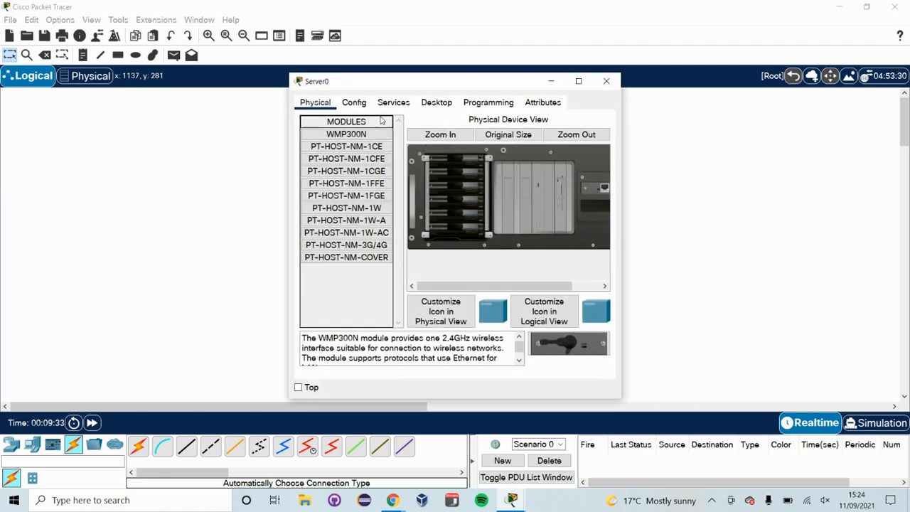
{"action": "left_click", "coordinate": [437, 102]}
{"action": "left_click", "coordinate": [331, 139]}
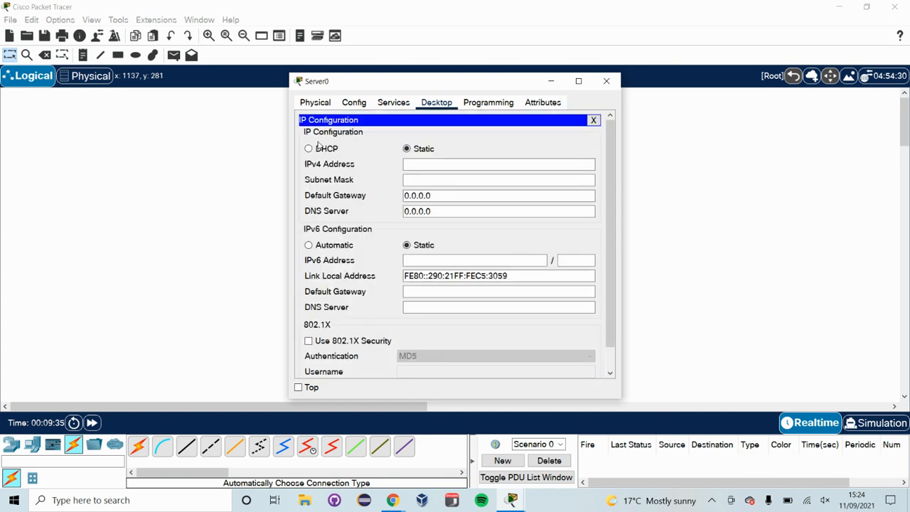
{"action": "left_click", "coordinate": [419, 169]}
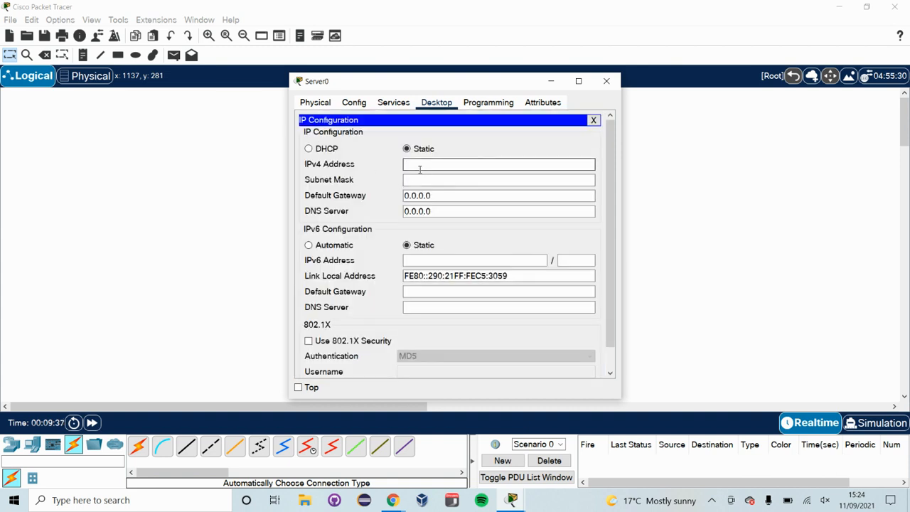
{"action": "type", "text": "192.168.2.2"}
{"action": "key", "text": "Tab"}
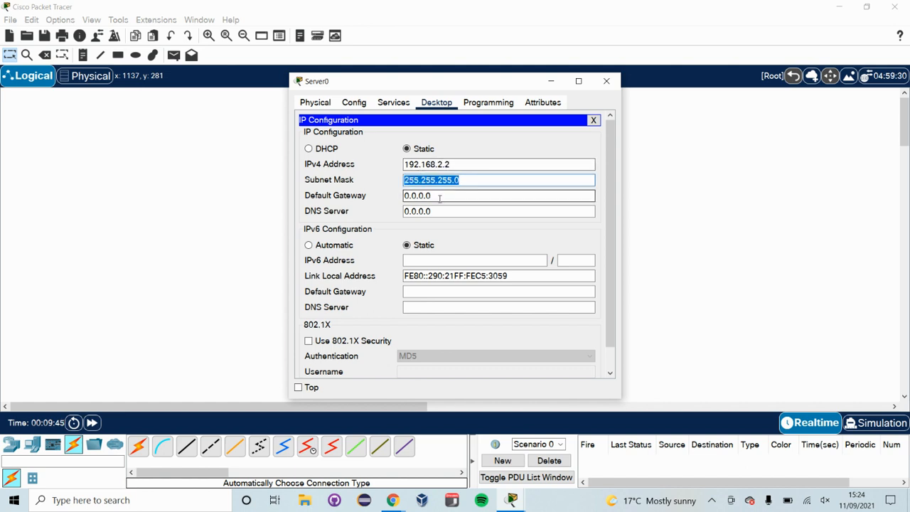
{"action": "key", "text": "Tab"}
{"action": "type", "text": "192"}
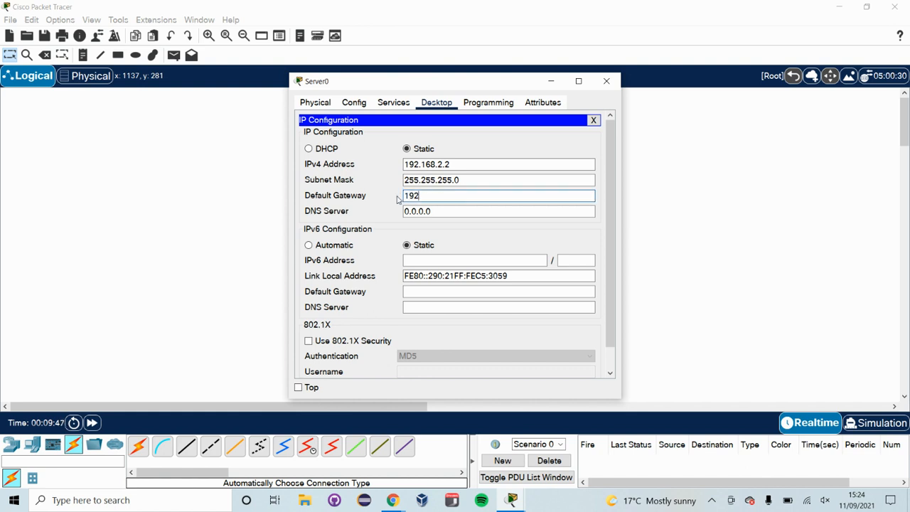
{"action": "type", "text": ".168.2.1"}
{"action": "key", "text": "Tab"}
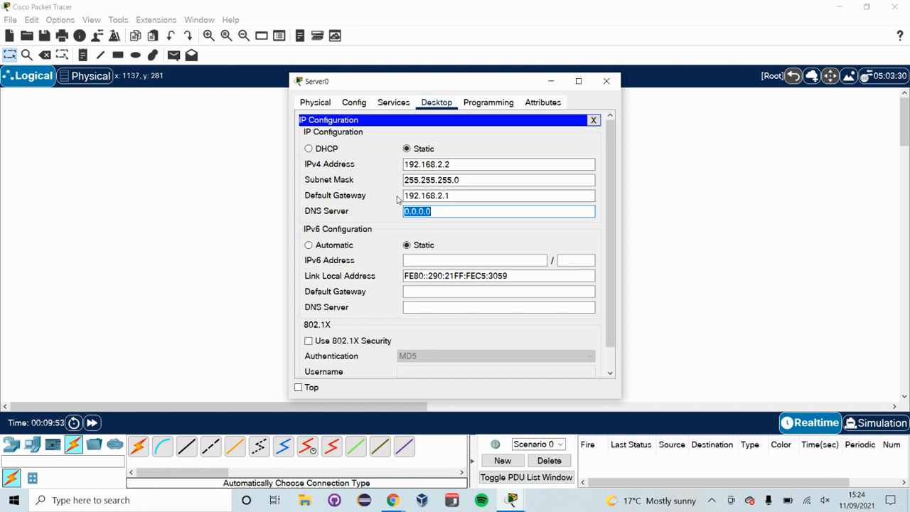
Set Server0's DNS server to 192.168.2.2.
{"action": "type", "text": "192.168.2.2"}
{"action": "key", "text": "Tab"}
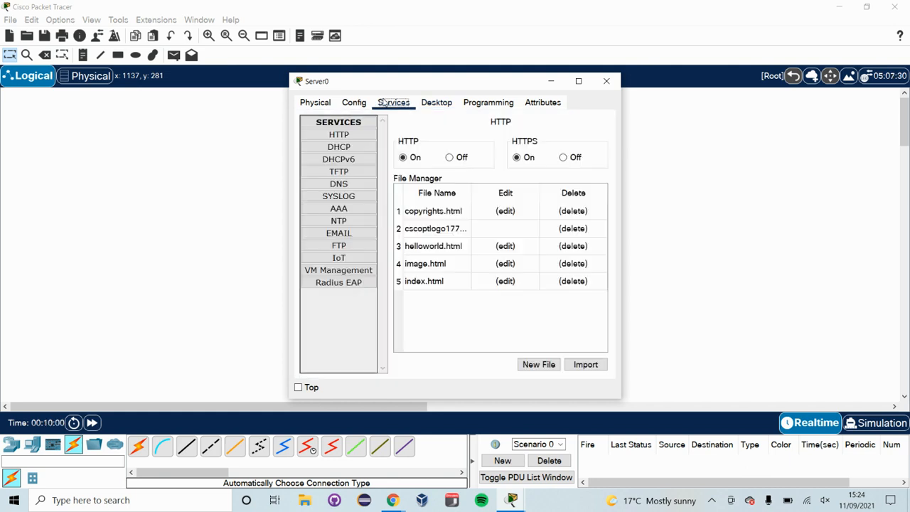
Turn on the server's DNS service.
{"action": "left_click", "coordinate": [382, 103]}
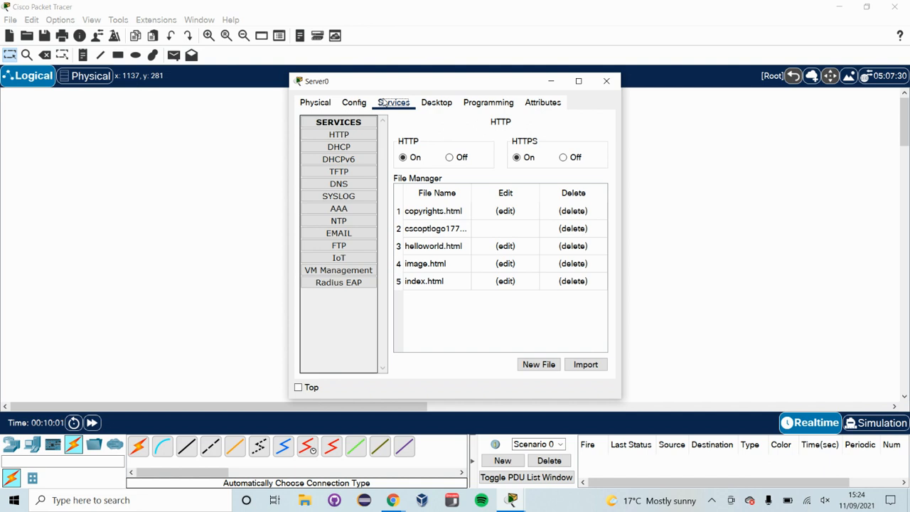
{"action": "left_click", "coordinate": [339, 186]}
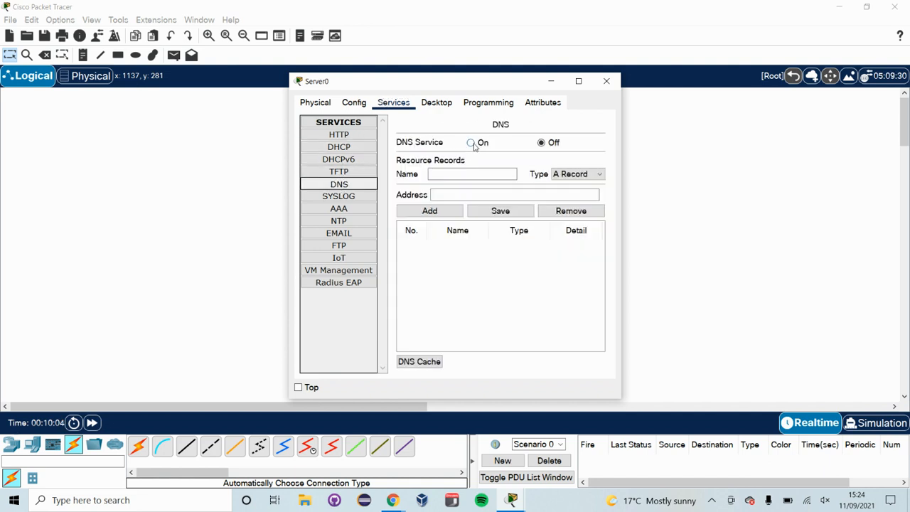
{"action": "left_click", "coordinate": [473, 144]}
{"action": "left_click", "coordinate": [471, 174]}
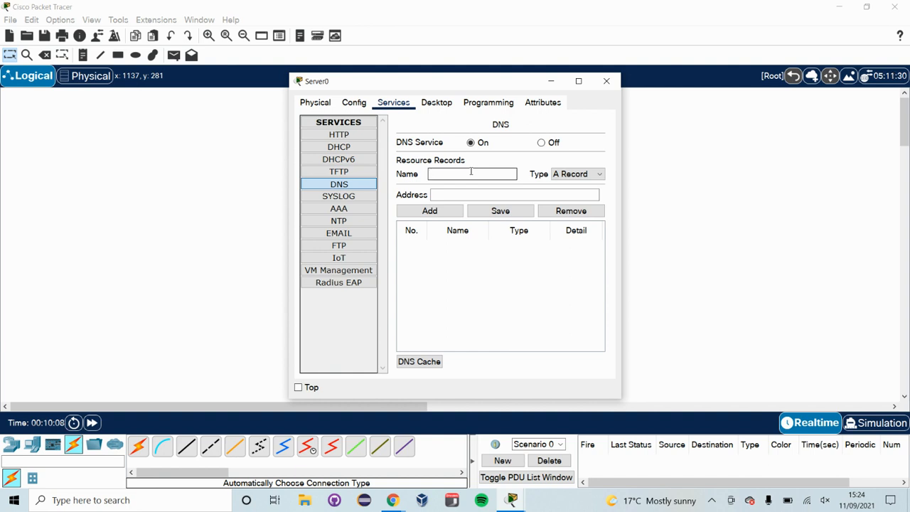
{"action": "type", "text": "www.buc.com"}
{"action": "left_click", "coordinate": [469, 194]}
{"action": "type", "text": "192"}
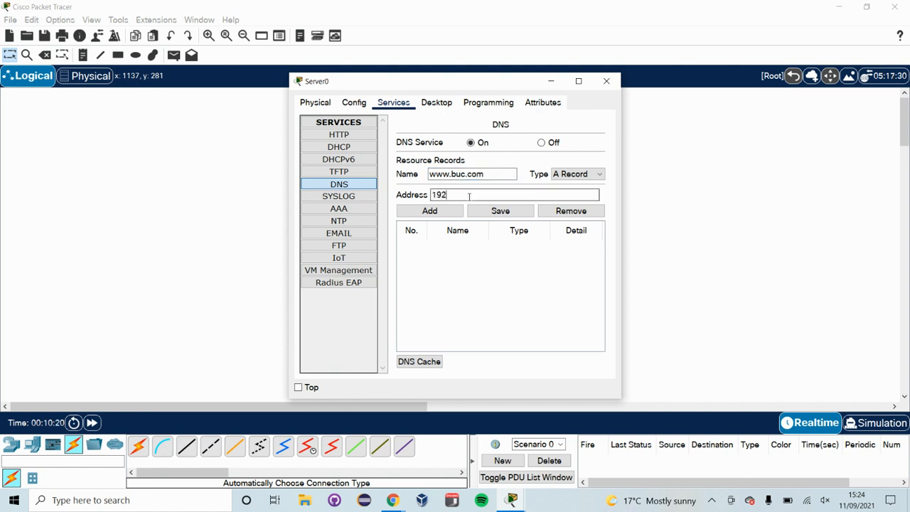
{"action": "type", "text": ".168.2.2"}
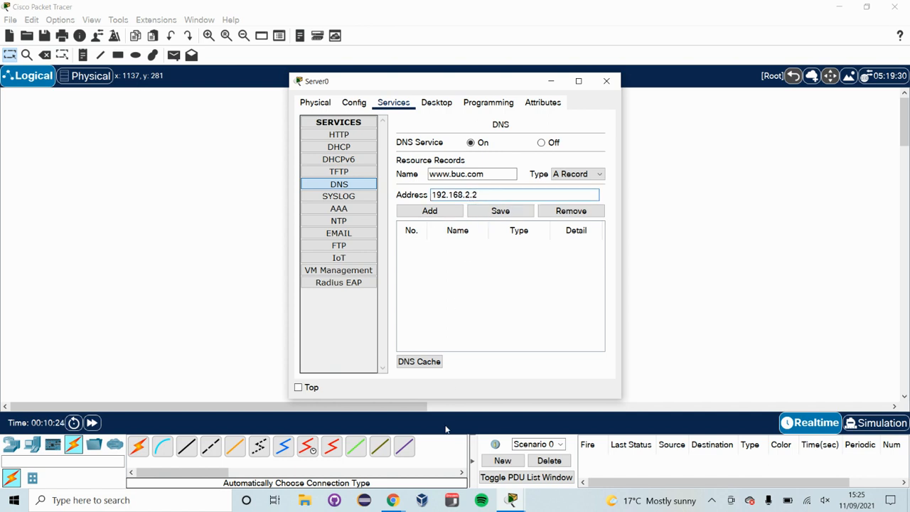
{"action": "left_click", "coordinate": [446, 210]}
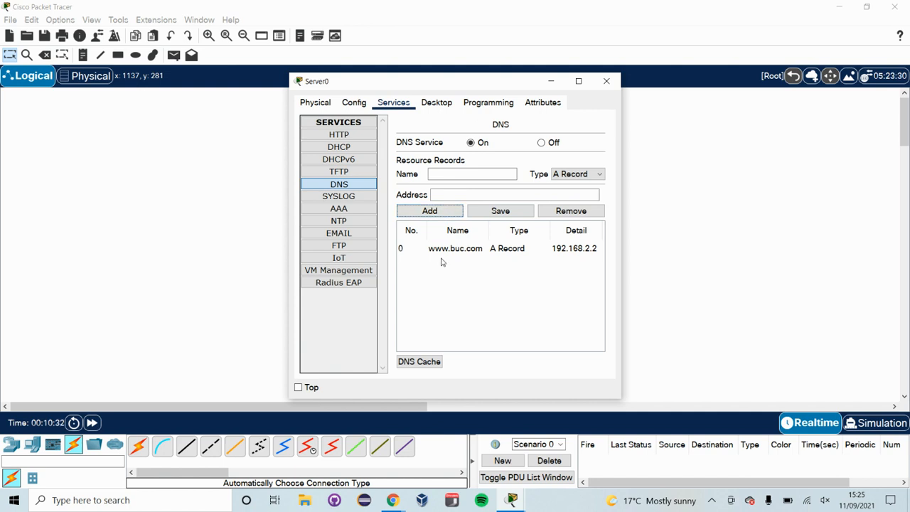
Review the server's Desktop, Config and Services settings.
{"action": "left_click", "coordinate": [432, 173]}
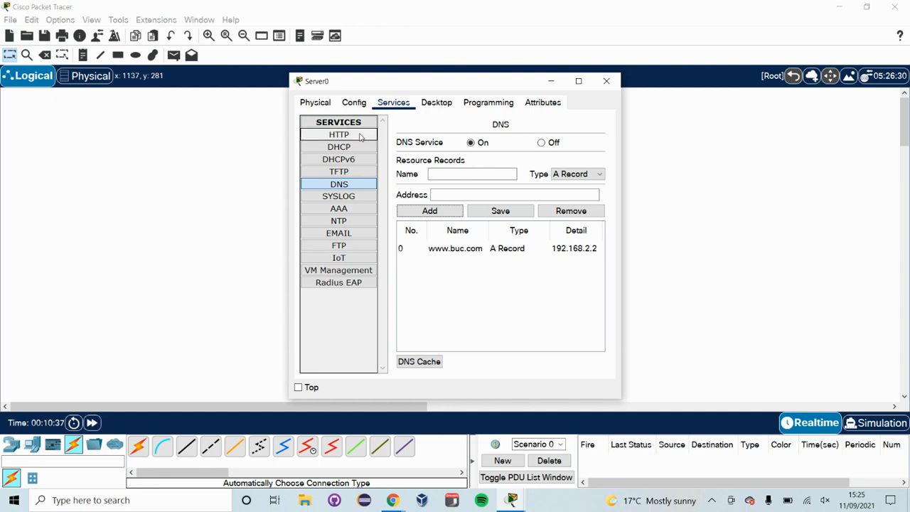
{"action": "left_click", "coordinate": [356, 105]}
{"action": "left_click", "coordinate": [435, 104]}
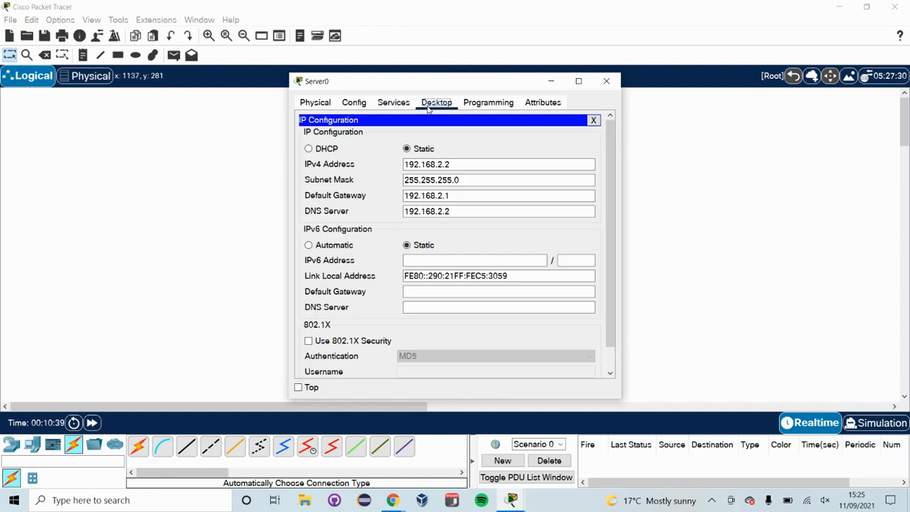
{"action": "left_click", "coordinate": [475, 105]}
{"action": "left_click", "coordinate": [315, 102]}
{"action": "left_click", "coordinate": [354, 102]}
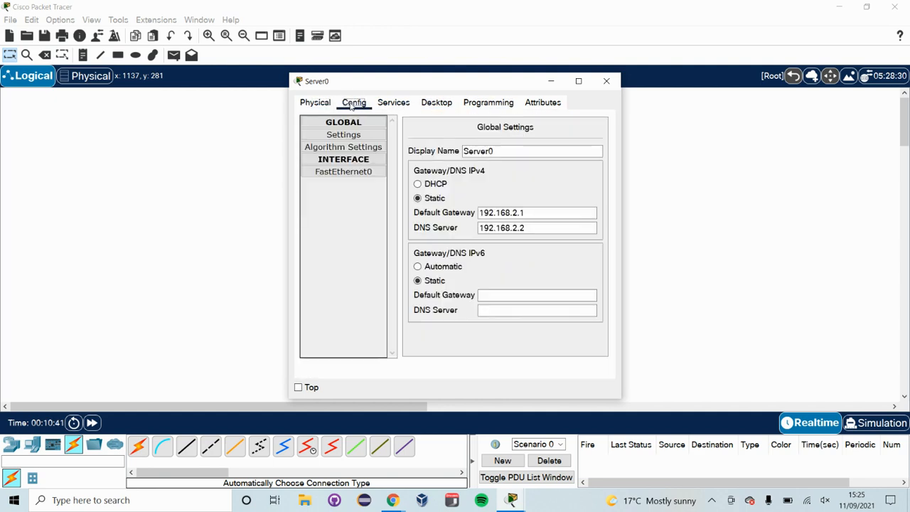
{"action": "left_click", "coordinate": [393, 104]}
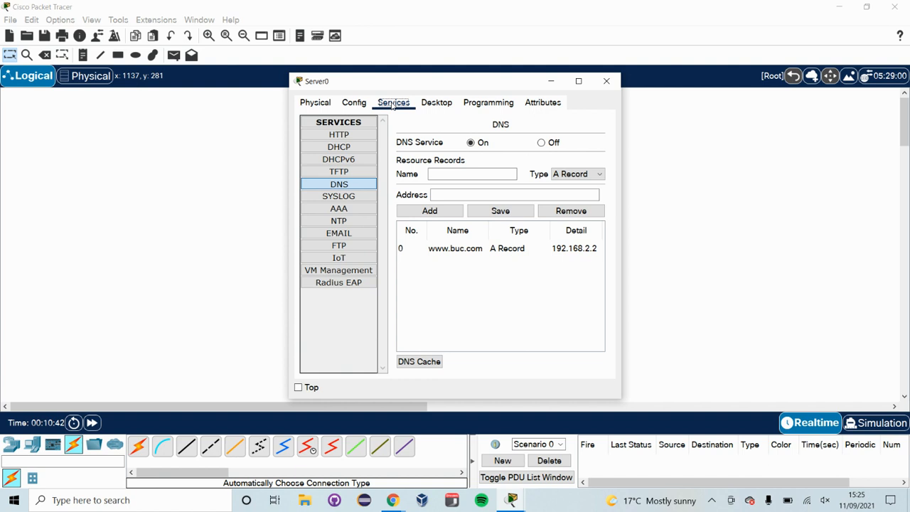
Edit the server's index.html HTTP page, replacing the welcome sentence with "Welcome to my world.", and save it, overwriting the file.
{"action": "left_click", "coordinate": [354, 135]}
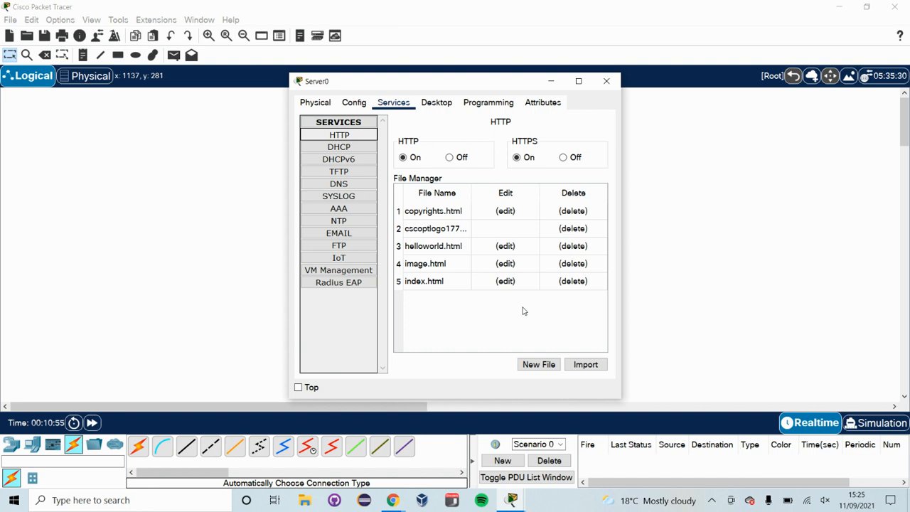
{"action": "left_click", "coordinate": [505, 282]}
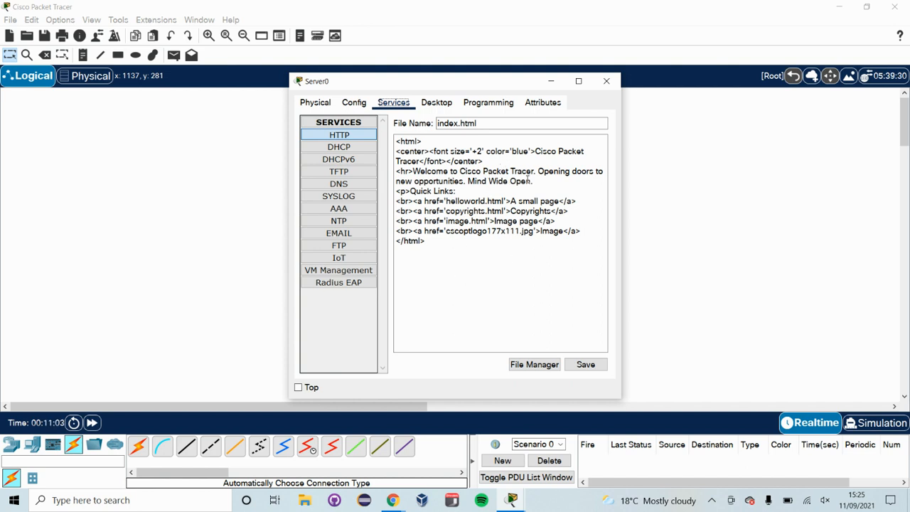
{"action": "left_click_drag", "start_coordinate": [531, 181], "coordinate": [414, 172]}
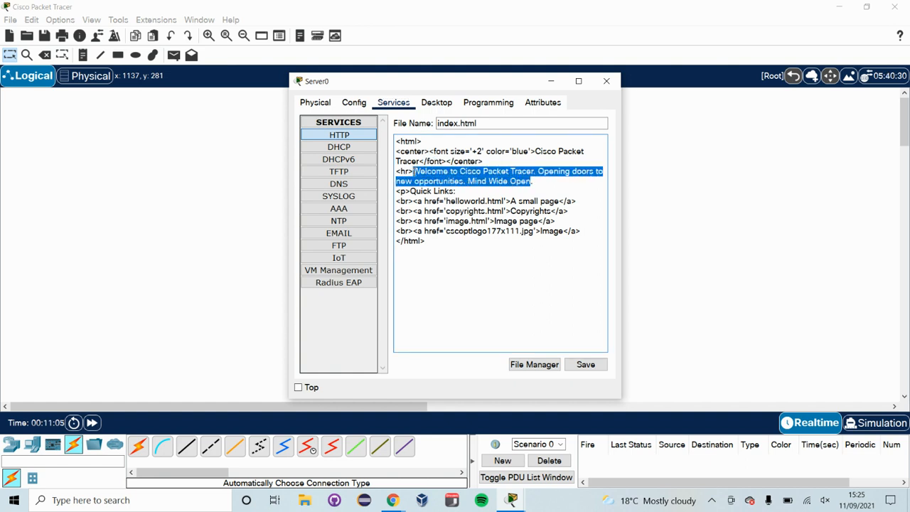
{"action": "type", "text": "Welcome "}
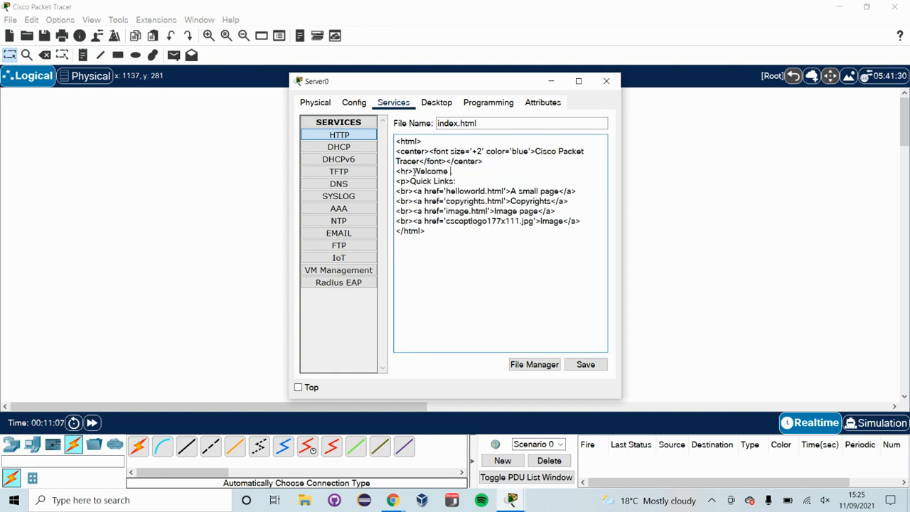
{"action": "type", "text": "to my world."}
{"action": "left_click", "coordinate": [586, 364]}
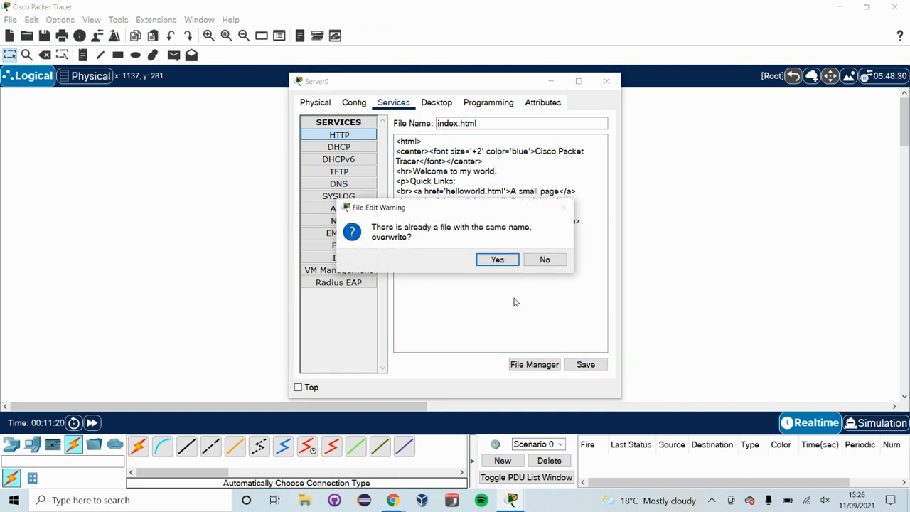
{"action": "left_click", "coordinate": [495, 260]}
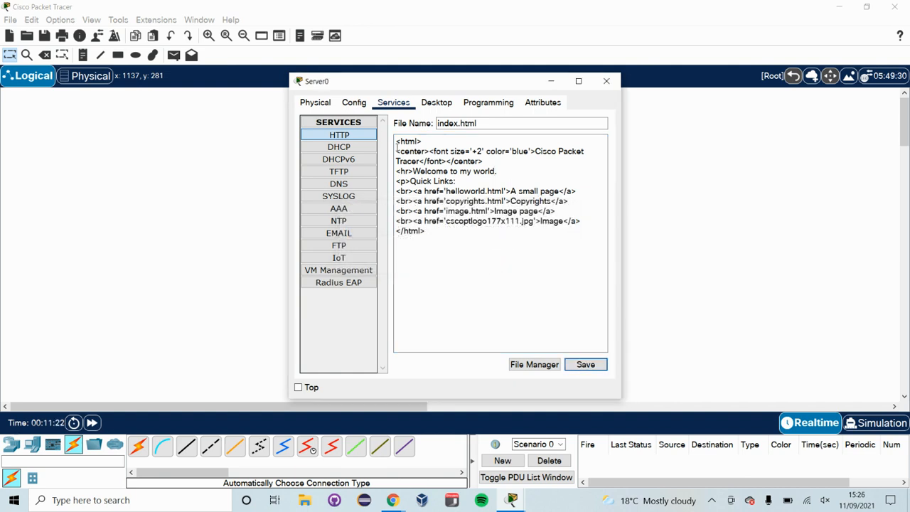
{"action": "left_click", "coordinate": [606, 82]}
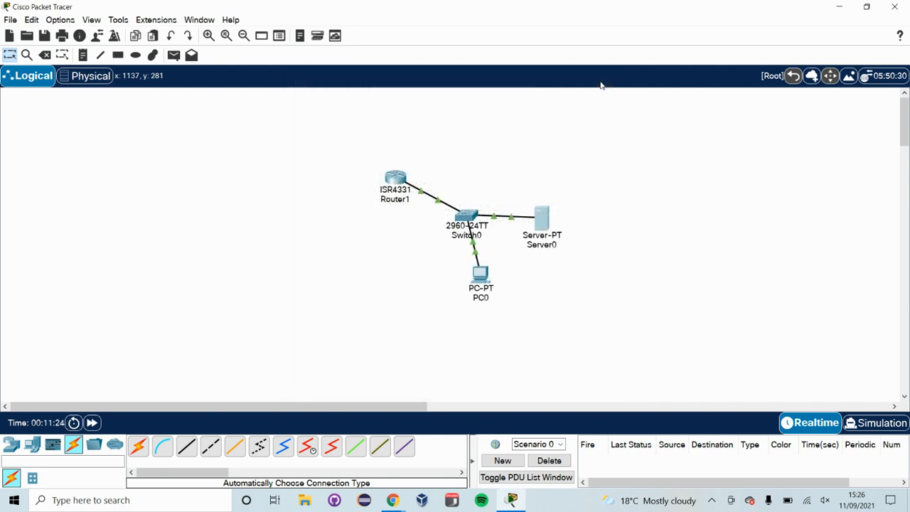
Give PC0 the static IP 192.168.2.3, mask 255.255.255.0, gateway 192.168.2.1 and DNS server 192.168.2.2.
{"action": "left_click", "coordinate": [476, 283]}
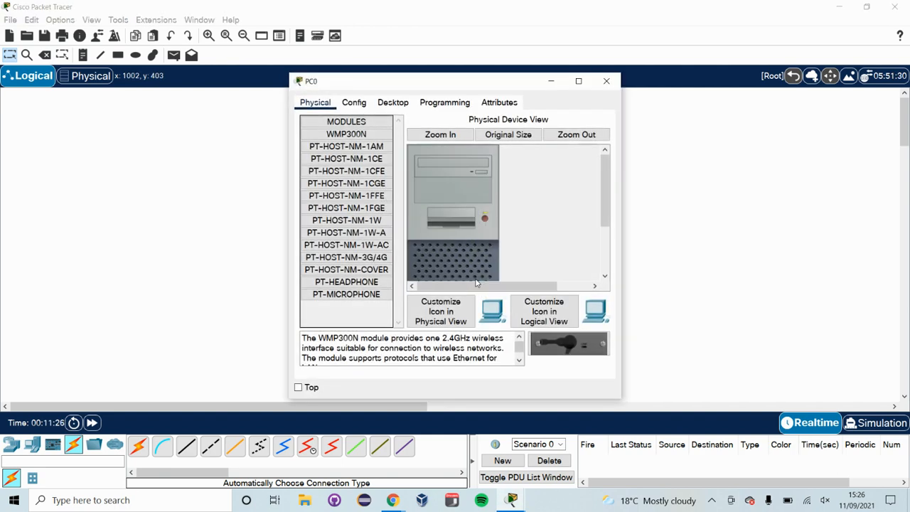
{"action": "left_click", "coordinate": [396, 104]}
{"action": "left_click", "coordinate": [341, 146]}
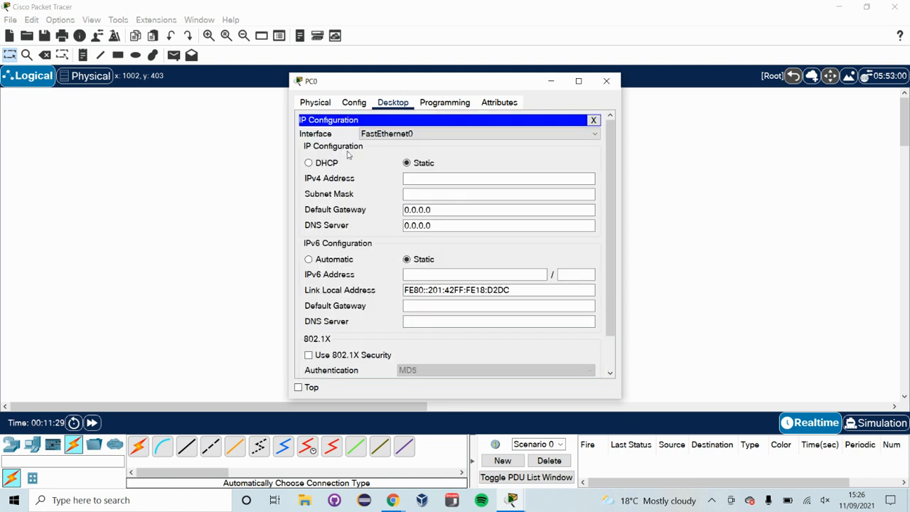
{"action": "left_click", "coordinate": [416, 183]}
{"action": "type", "text": "192"}
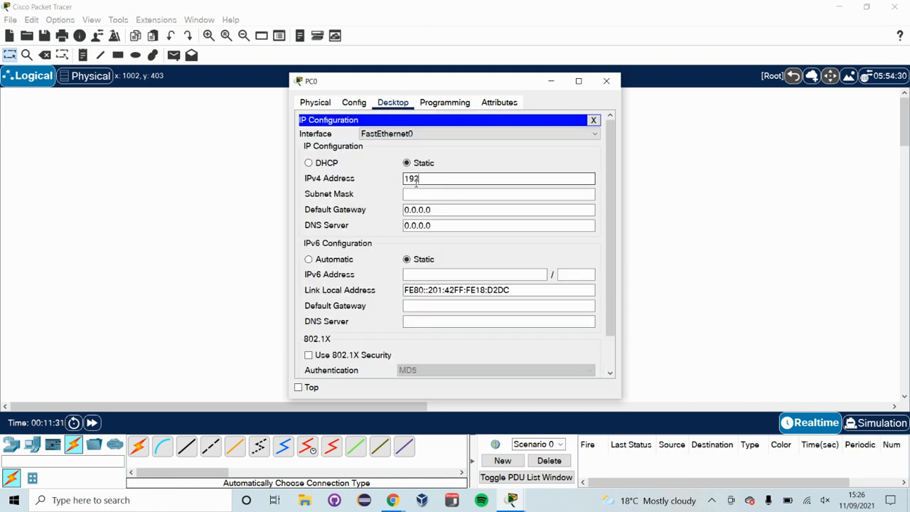
{"action": "type", "text": ".168.2.3"}
{"action": "key", "text": "Tab"}
{"action": "key", "text": "Tab"}
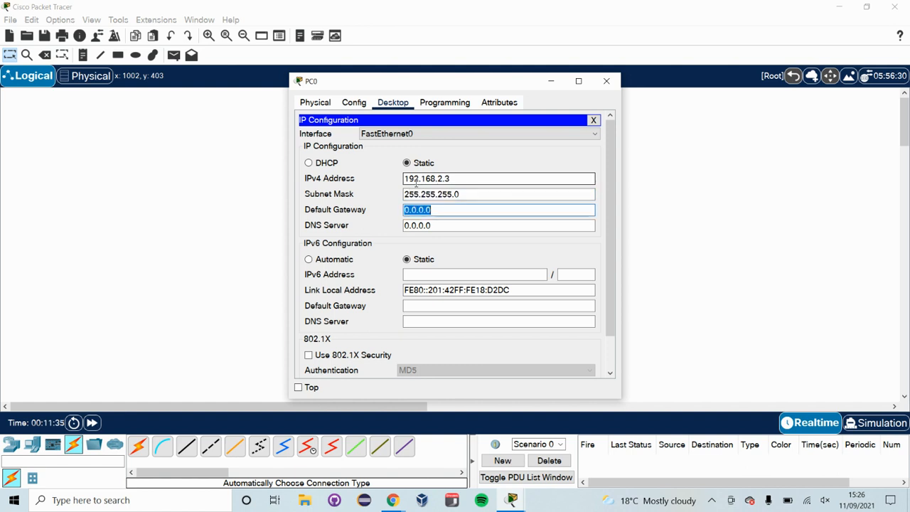
{"action": "type", "text": "192.168.2.1"}
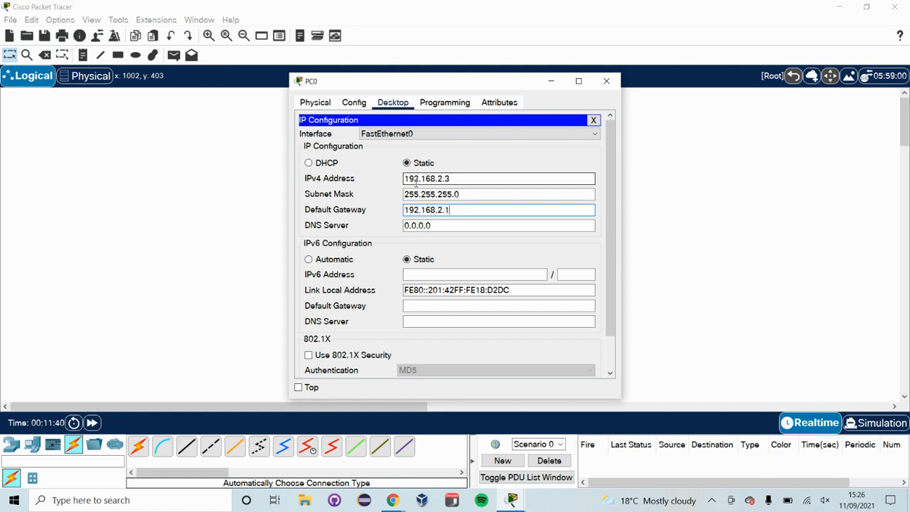
{"action": "key", "text": "Tab"}
{"action": "type", "text": "19"}
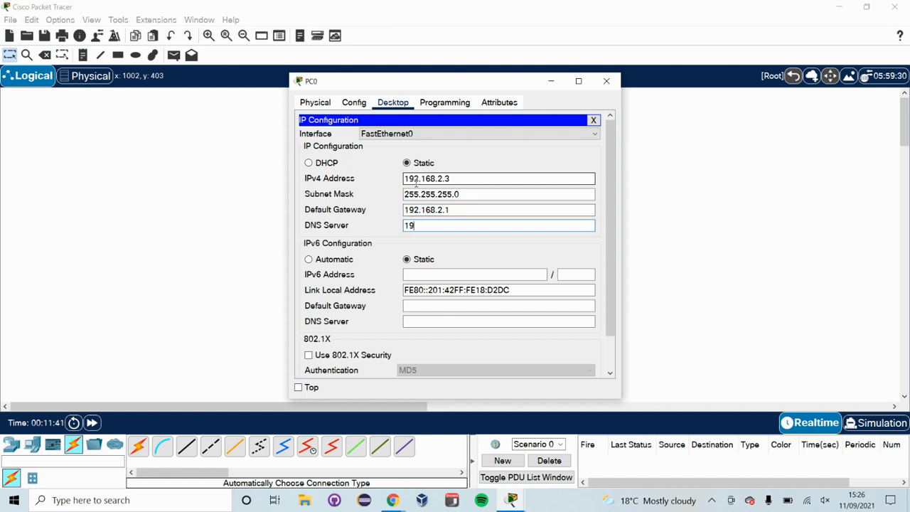
{"action": "type", "text": "2.168.2.2"}
{"action": "key", "text": "Tab"}
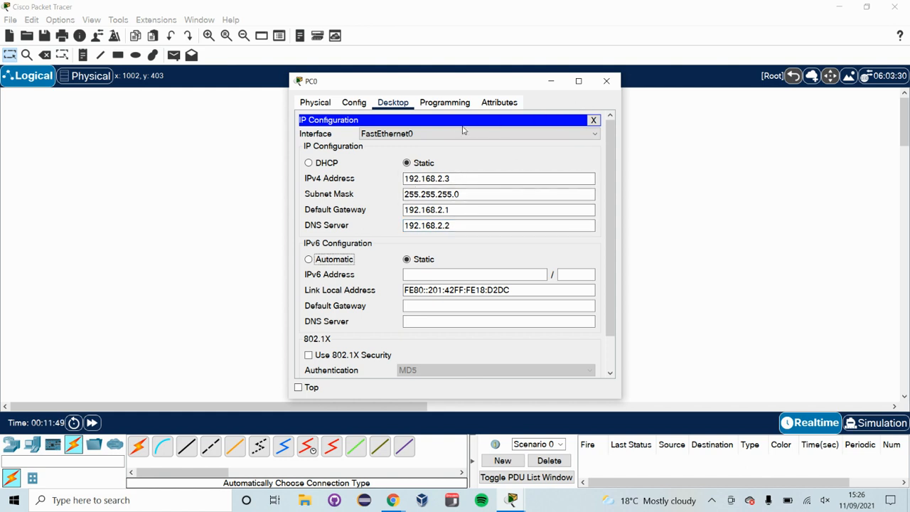
{"action": "left_click", "coordinate": [593, 119]}
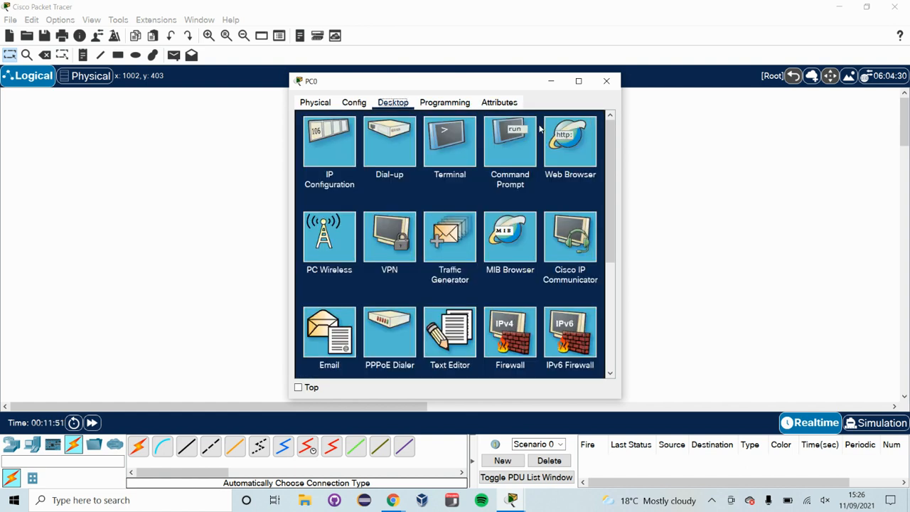
{"action": "left_click", "coordinate": [578, 141]}
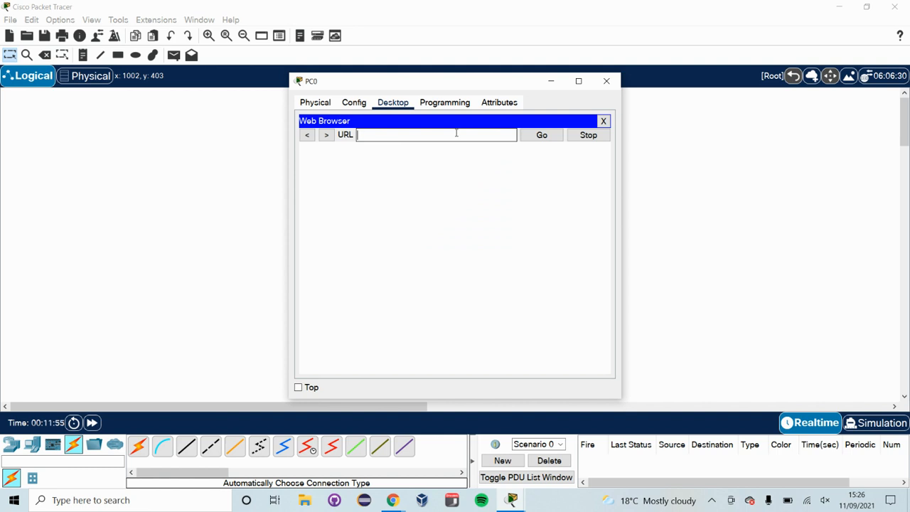
{"action": "type", "text": "www.buc.com"}
{"action": "key", "text": "Return"}
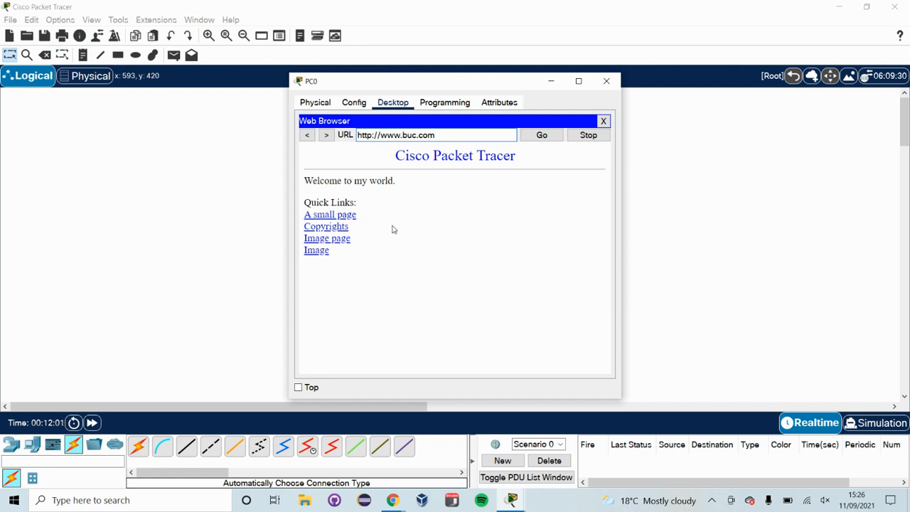
{"action": "left_click_drag", "start_coordinate": [393, 182], "coordinate": [304, 180]}
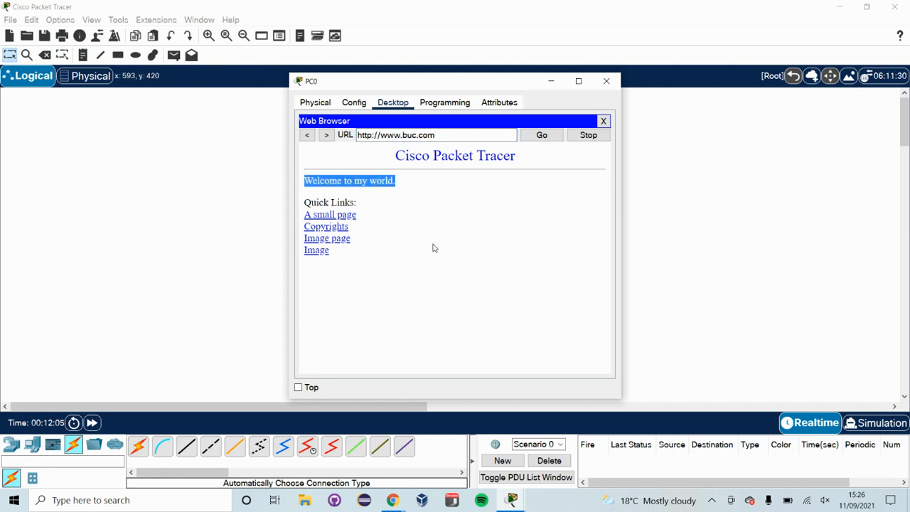